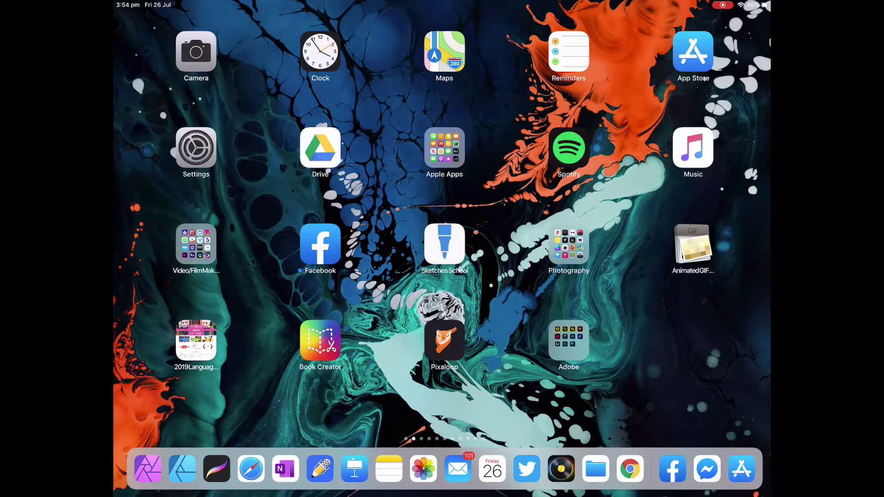
# Step: Preview the beach video in Photos, then go to Presentation 2's THE BEACH title slide
pyautogui.click(424, 470)
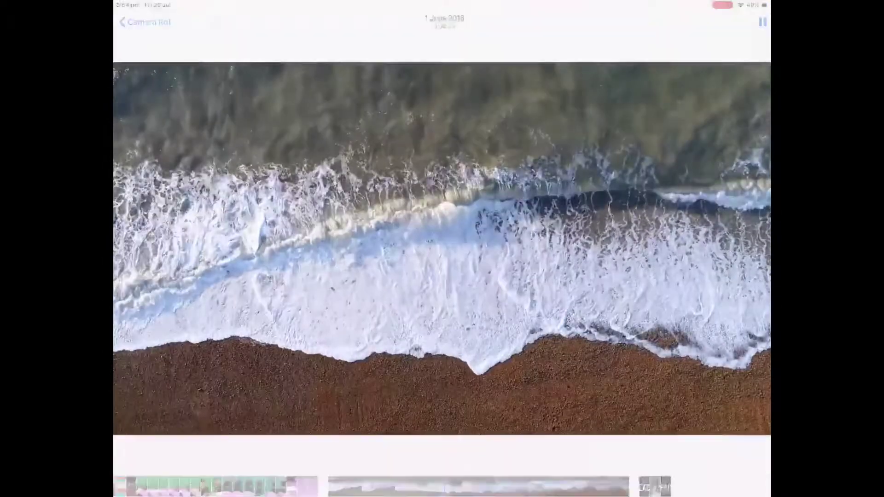
pyautogui.press('super+h')
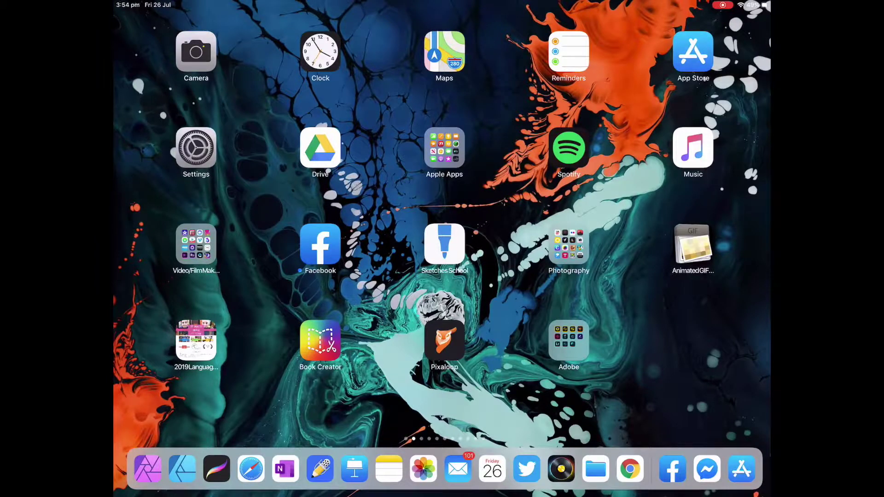
pyautogui.click(353, 469)
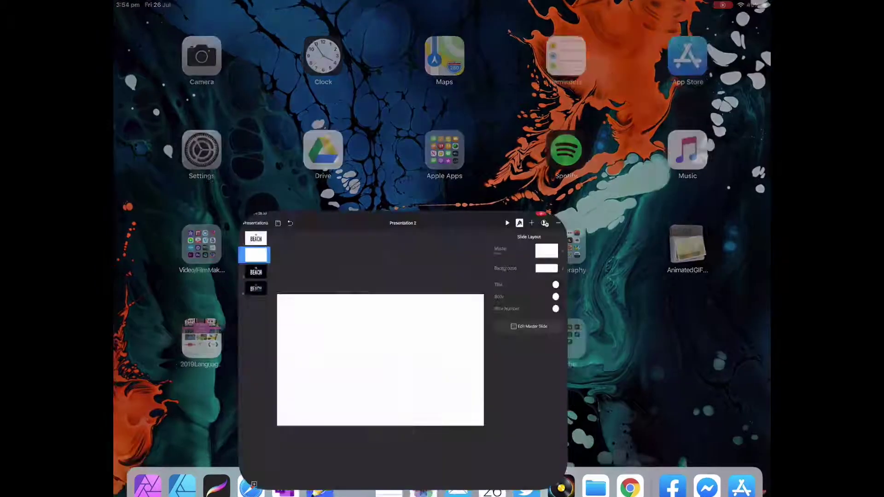
pyautogui.click(149, 50)
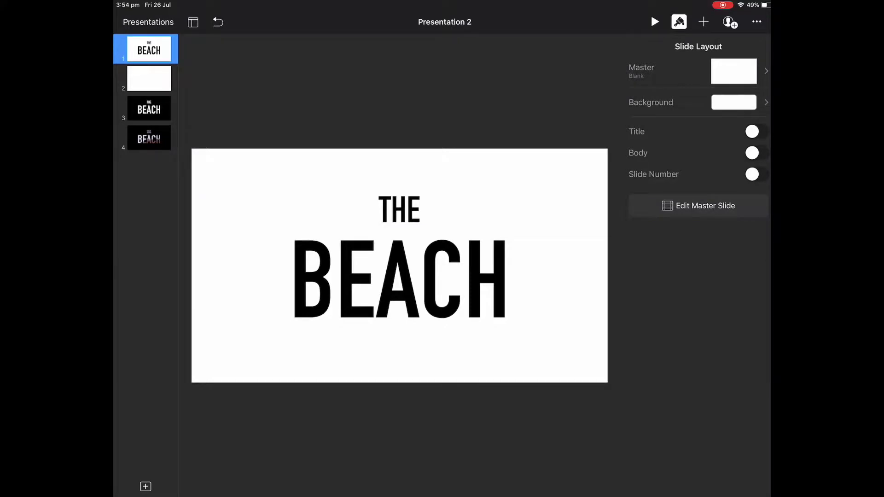
# Step: Make the THE BEACH title text white and the slide background black
pyautogui.click(400, 277)
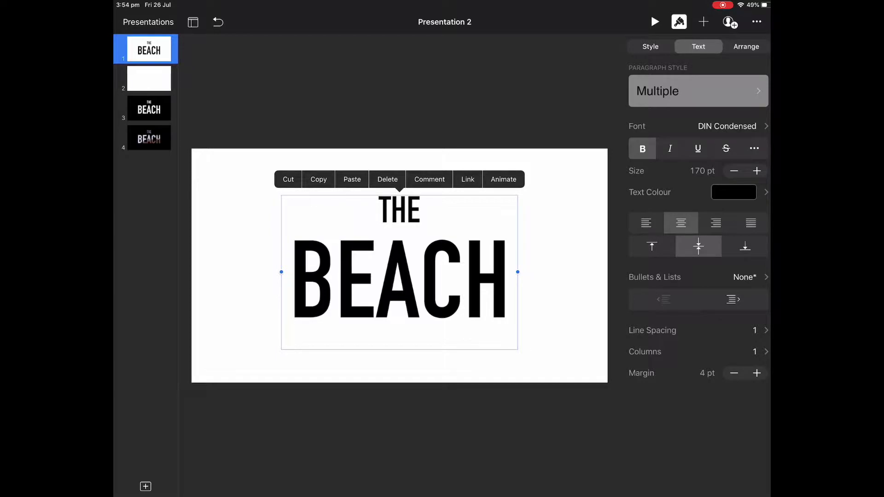
pyautogui.click(733, 192)
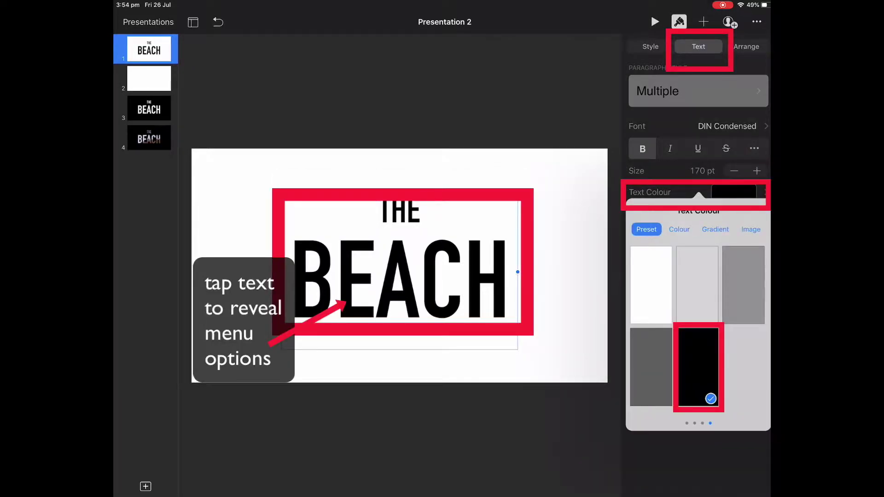
pyautogui.click(651, 285)
pyautogui.click(235, 331)
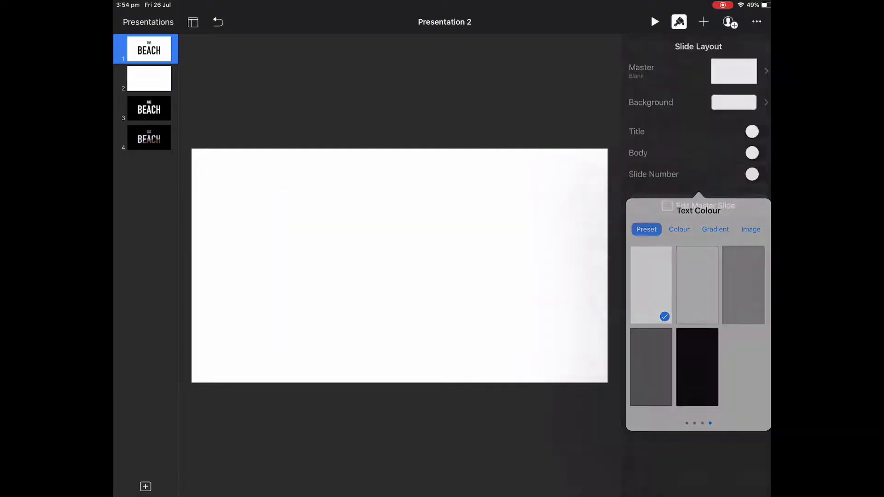
pyautogui.click(734, 102)
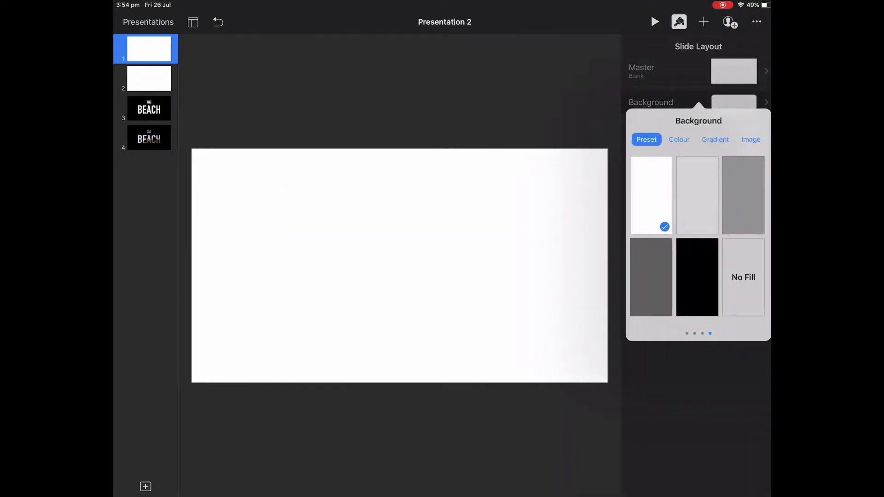
pyautogui.click(697, 277)
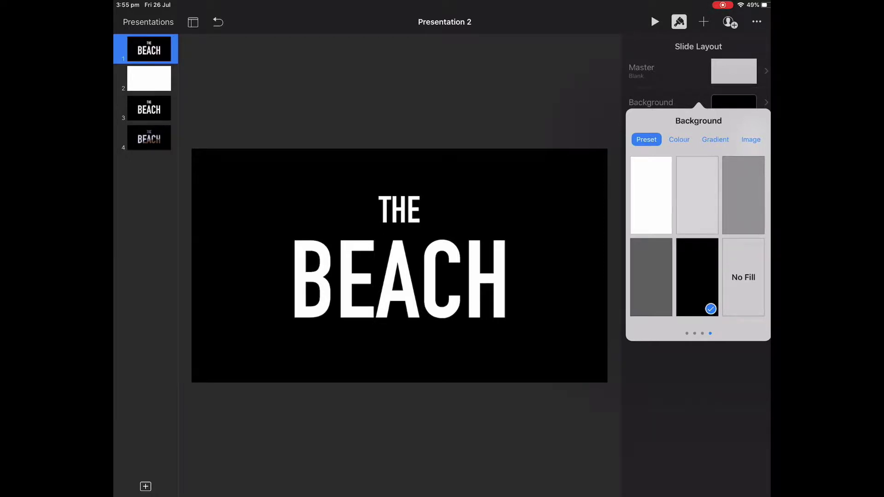
# Step: Set up an image export limited to slide range 1 to 1
pyautogui.click(594, 435)
pyautogui.click(756, 22)
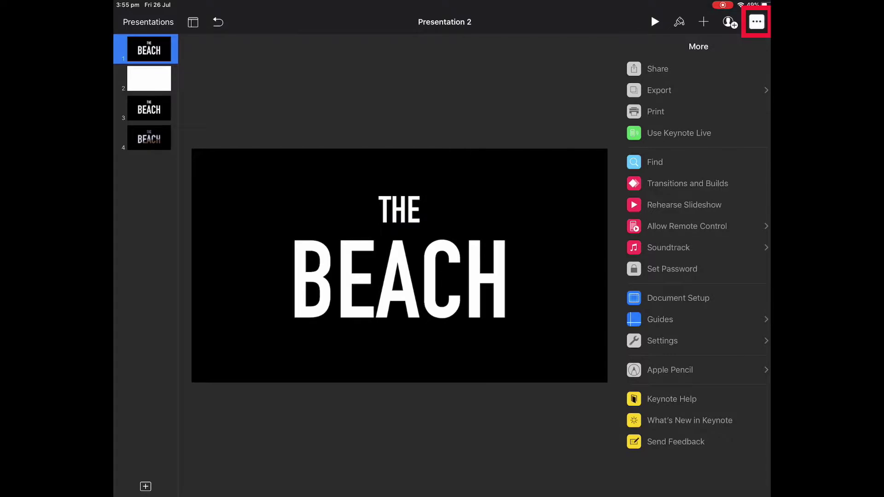
pyautogui.click(698, 90)
pyautogui.click(686, 219)
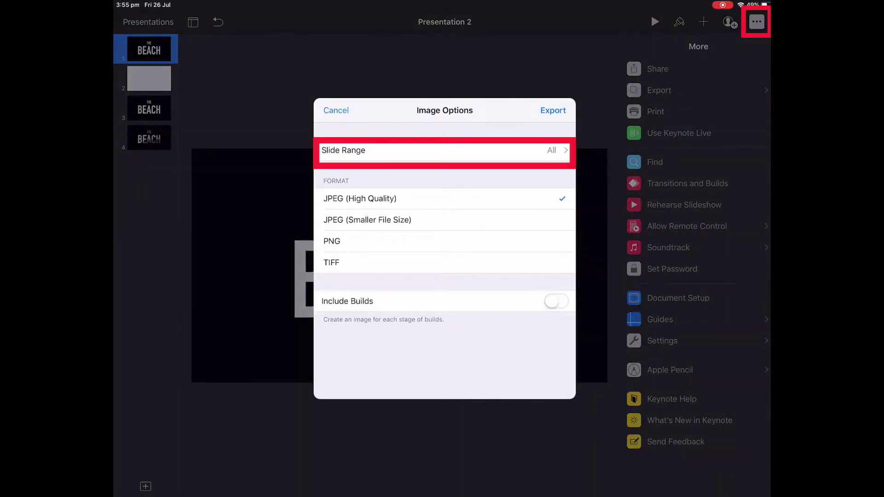
pyautogui.click(444, 150)
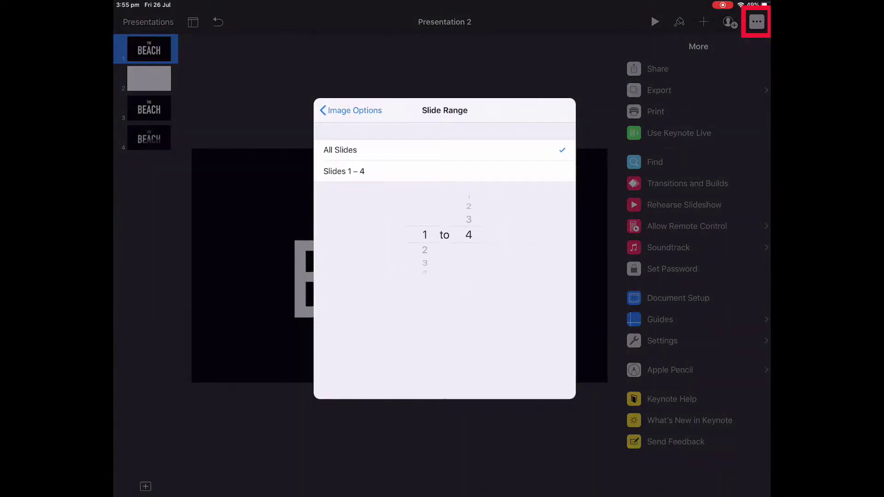
pyautogui.moveTo(468, 207); pyautogui.dragTo(469, 262)
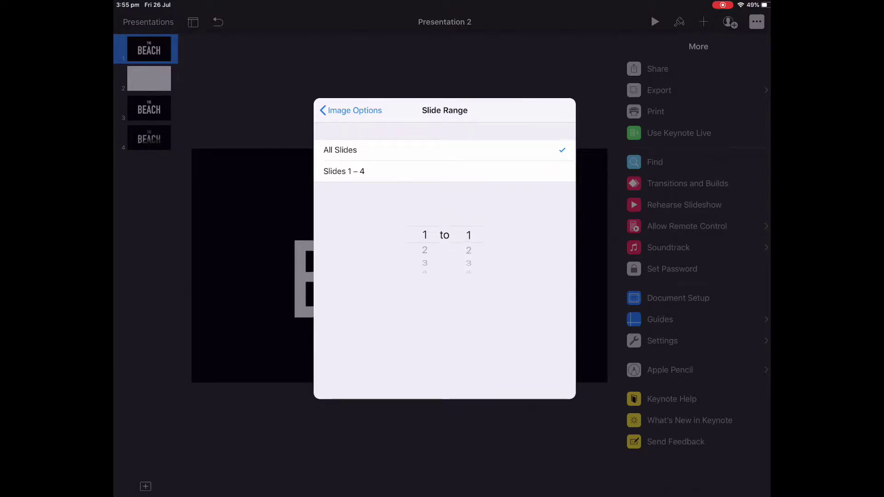
pyautogui.click(351, 110)
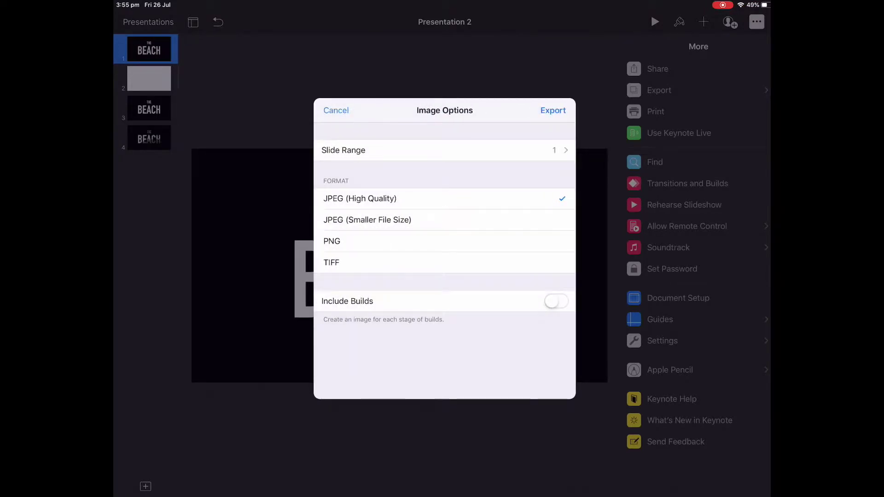
# Step: Export the high-quality JPEG and save the image from the share sheet
pyautogui.click(555, 110)
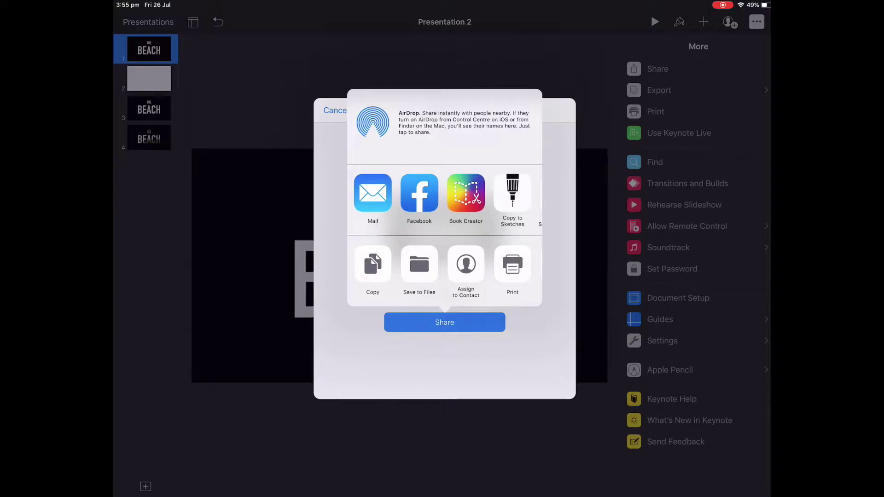
pyautogui.moveTo(502, 264); pyautogui.dragTo(414, 264)
pyautogui.click(455, 266)
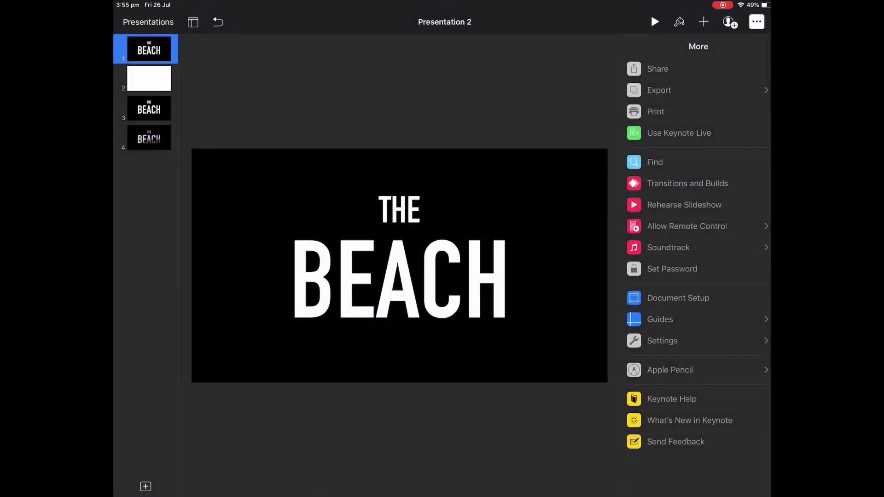
# Step: Drag the beach wave video onto blank slide 2, then the THE BEACH title image over it
pyautogui.click(148, 79)
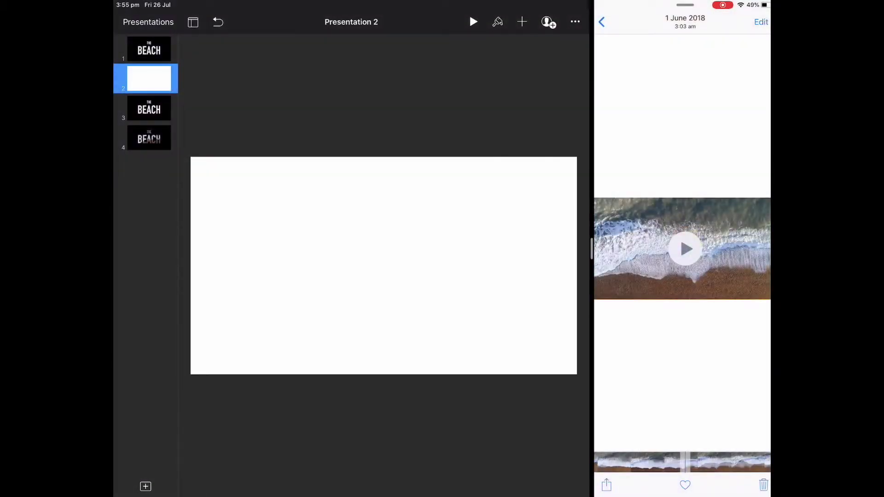
pyautogui.click(601, 21)
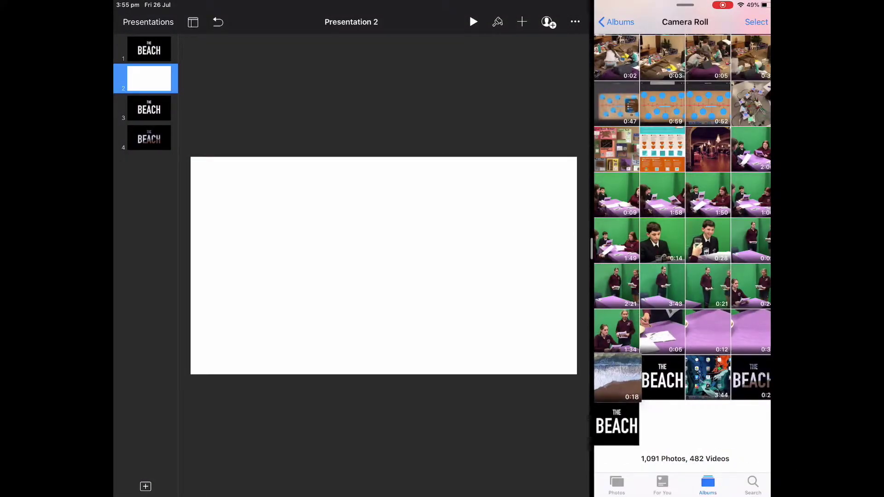
pyautogui.moveTo(617, 379); pyautogui.dragTo(395, 270)
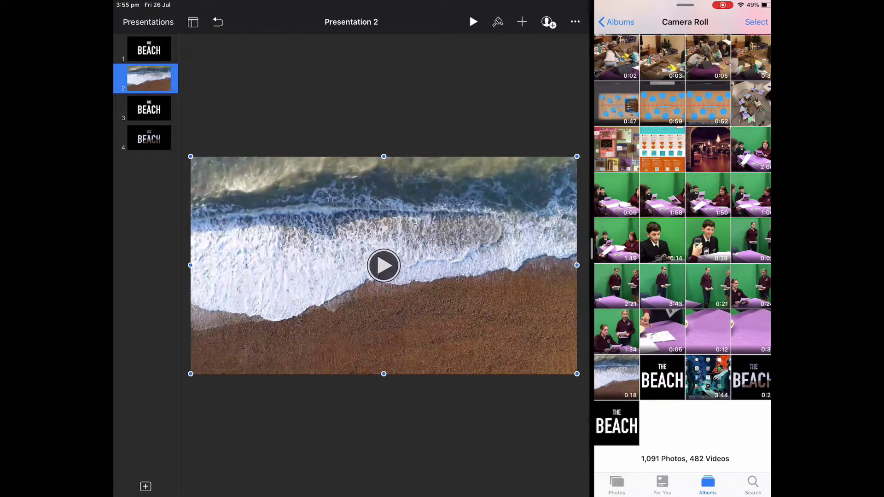
pyautogui.moveTo(617, 423); pyautogui.dragTo(448, 268)
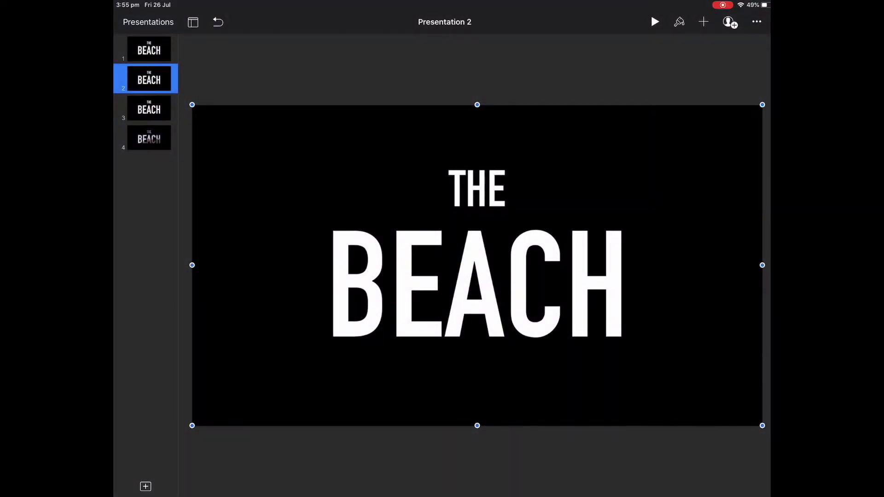
# Step: Apply Instant Alpha to each white letter of THE BEACH in the title image
pyautogui.click(477, 266)
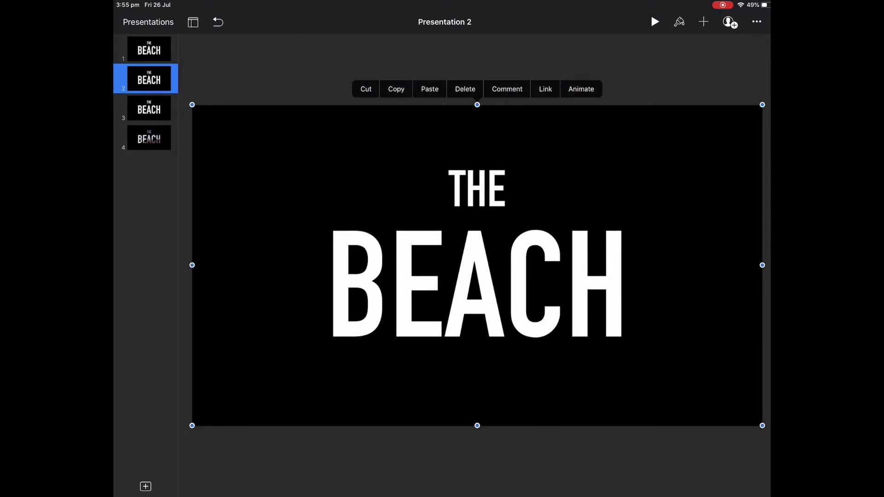
pyautogui.click(679, 22)
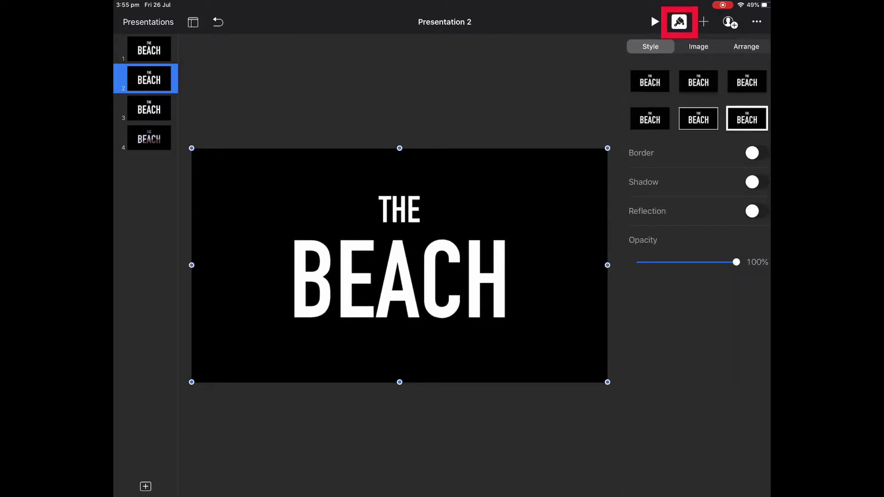
pyautogui.click(698, 47)
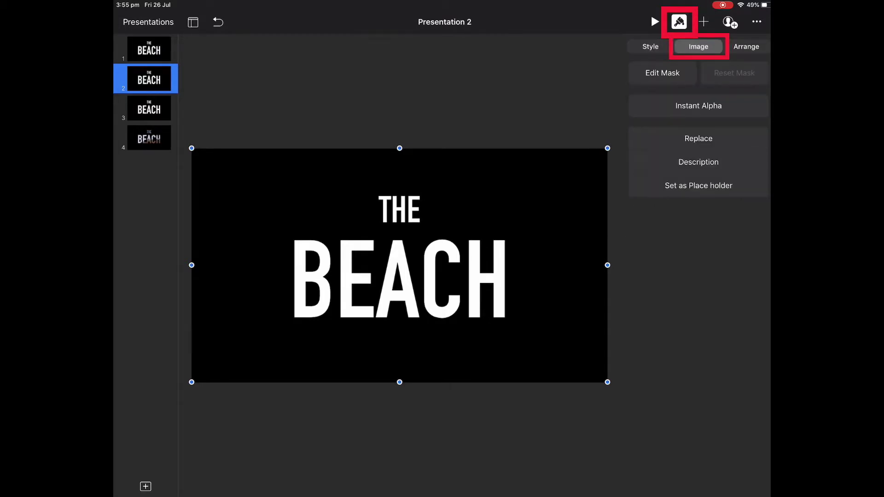
pyautogui.click(698, 105)
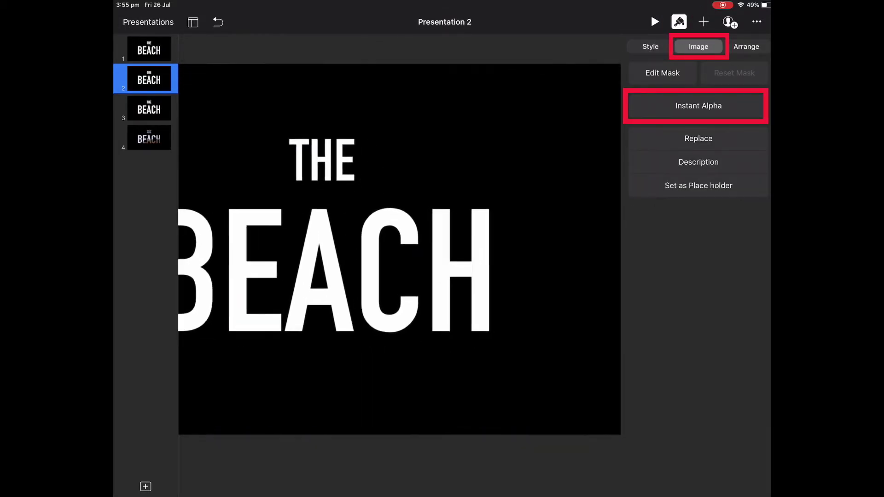
pyautogui.moveTo(490, 270); pyautogui.dragTo(494, 273)
pyautogui.moveTo(419, 235); pyautogui.dragTo(423, 238)
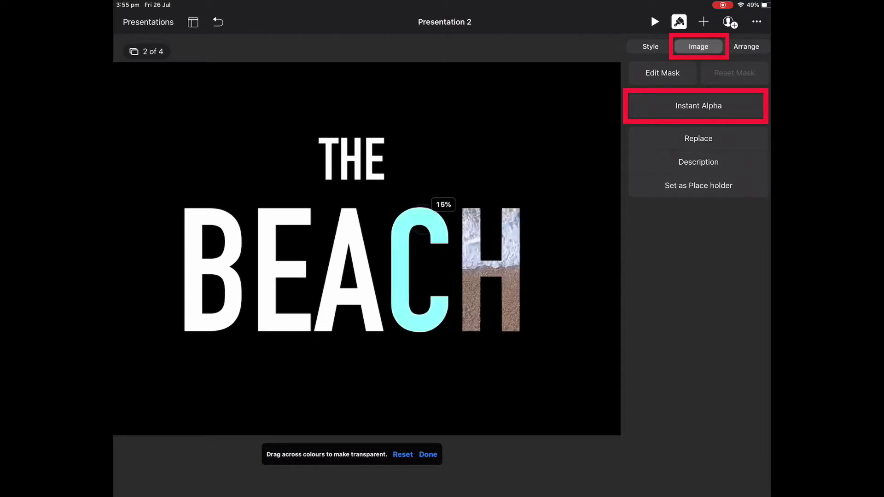
pyautogui.moveTo(349, 228); pyautogui.dragTo(351, 230)
pyautogui.moveTo(283, 221); pyautogui.dragTo(286, 224)
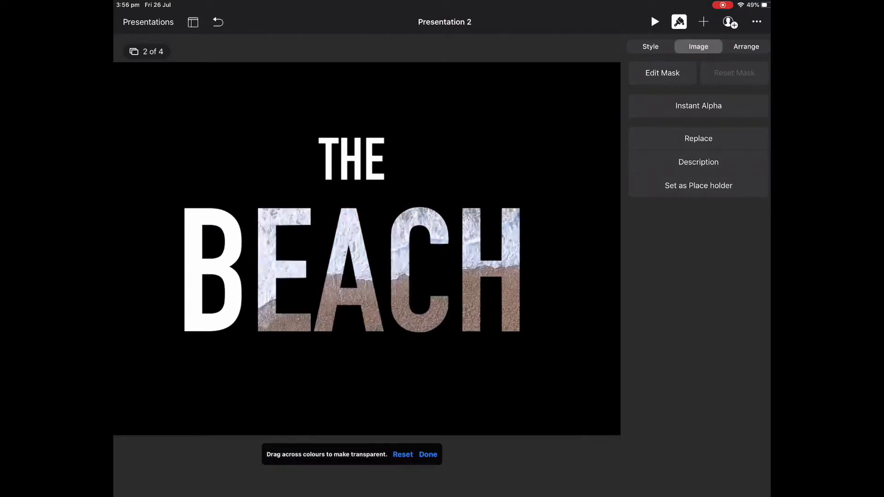
pyautogui.moveTo(215, 221); pyautogui.dragTo(217, 224)
pyautogui.moveTo(330, 141)
pyautogui.mouseDown()
pyautogui.moveTo(355, 152)
pyautogui.moveTo(376, 138)
pyautogui.mouseUp()
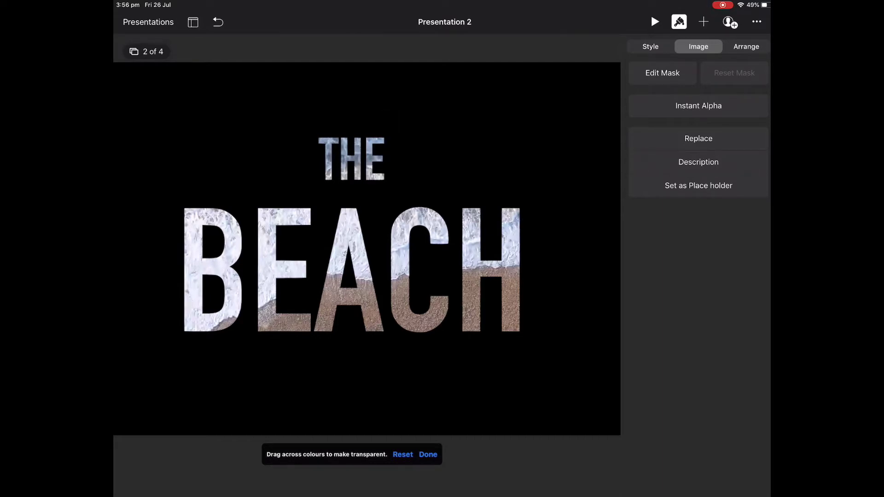
pyautogui.click(428, 455)
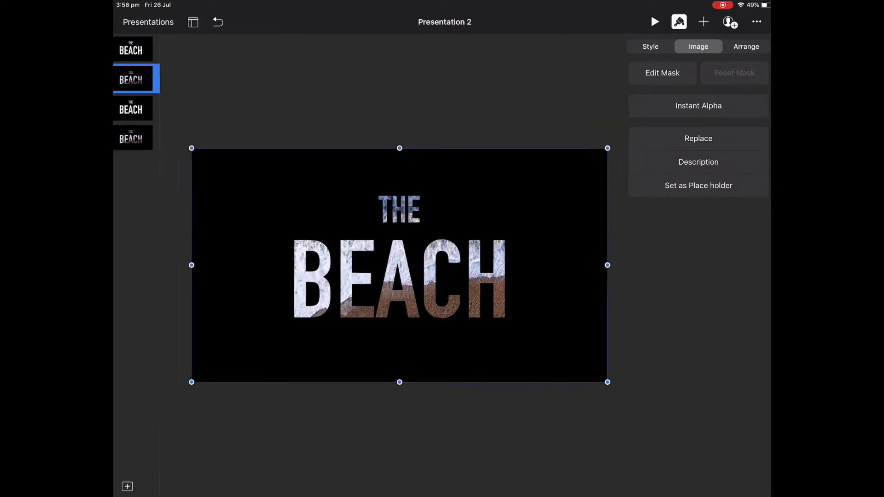
# Step: Turn off Start on Tap for the beach video and re-centre the title image over it
pyautogui.moveTo(399, 265); pyautogui.dragTo(357, 360)
pyautogui.click(553, 194)
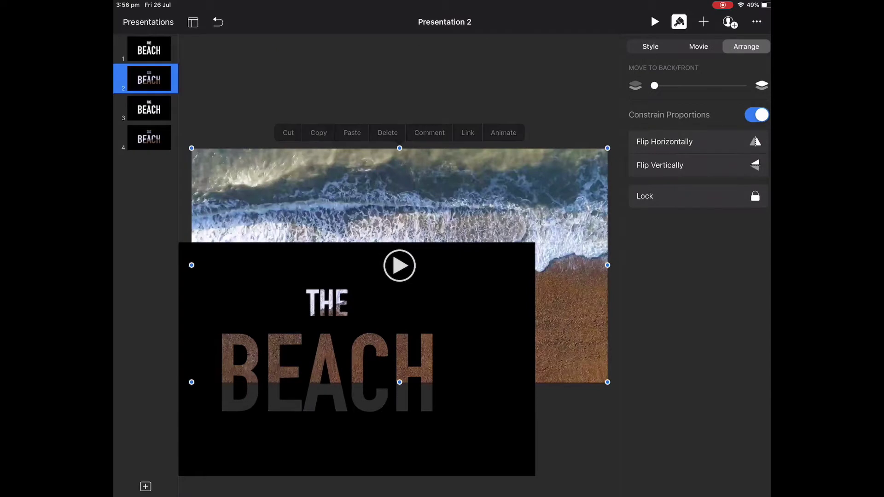
pyautogui.click(697, 46)
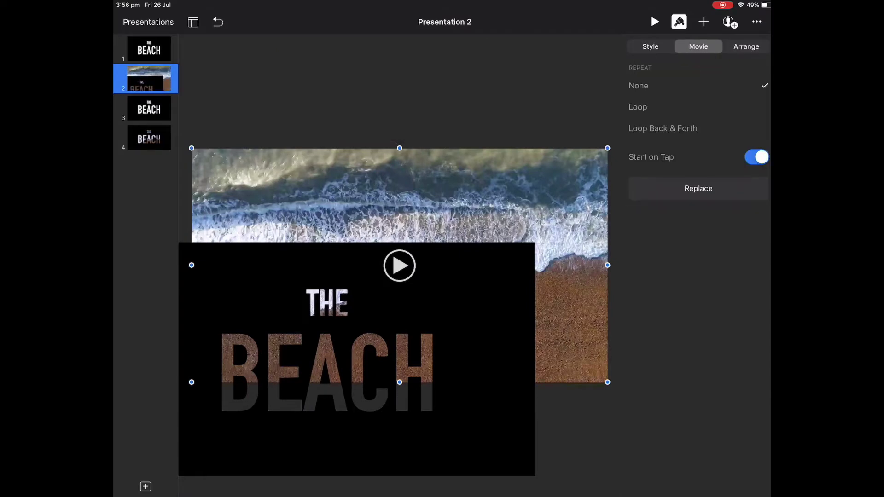
pyautogui.click(756, 157)
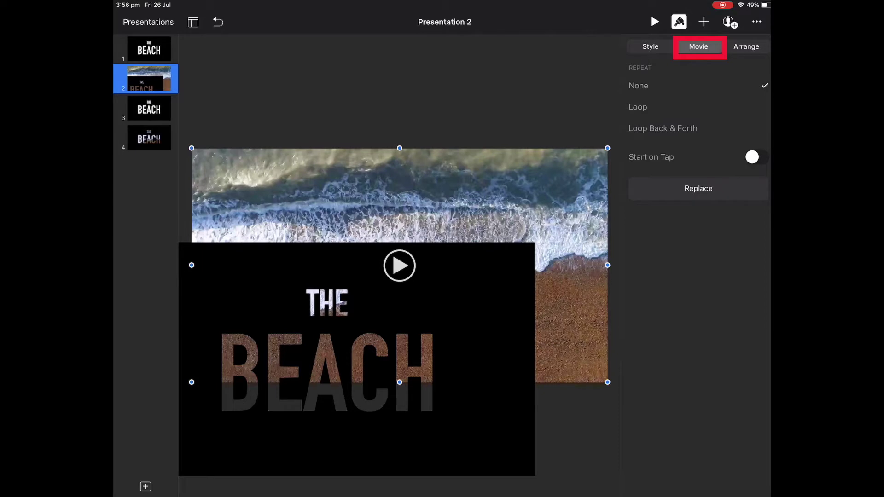
pyautogui.moveTo(357, 359); pyautogui.dragTo(400, 264)
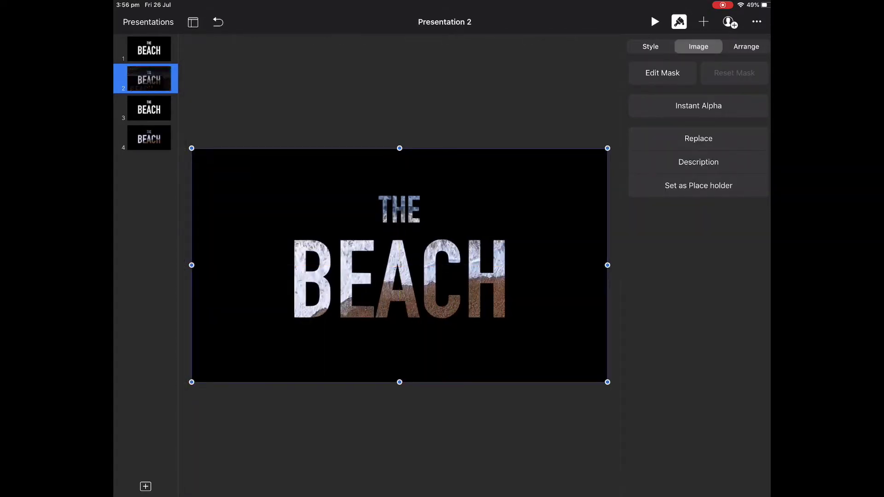
pyautogui.click(654, 21)
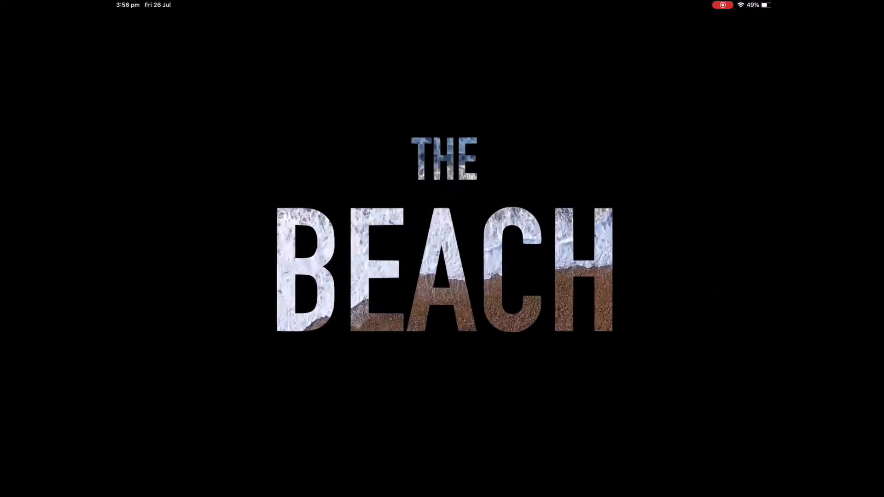